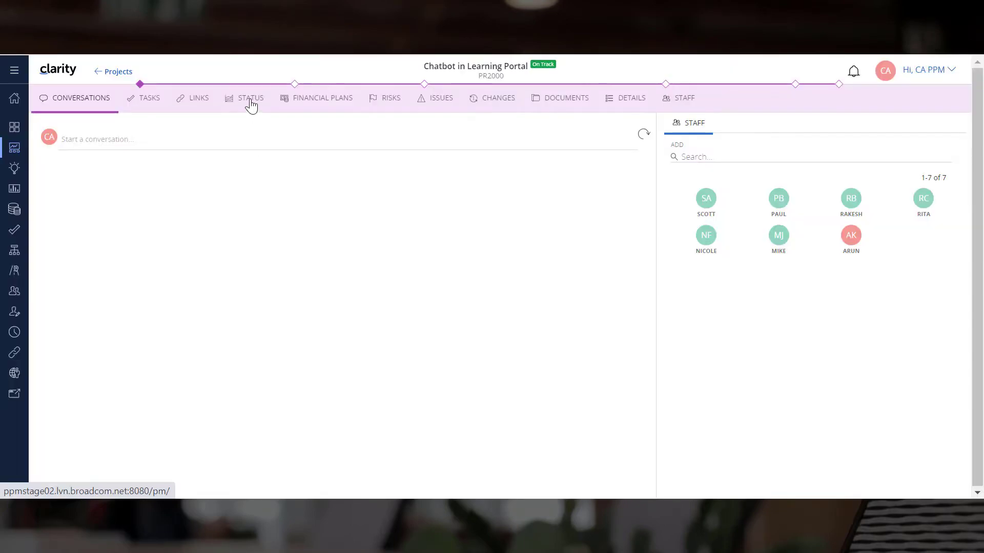
Open the Status tab of the Chatbot in Learning Portal project
click(251, 101)
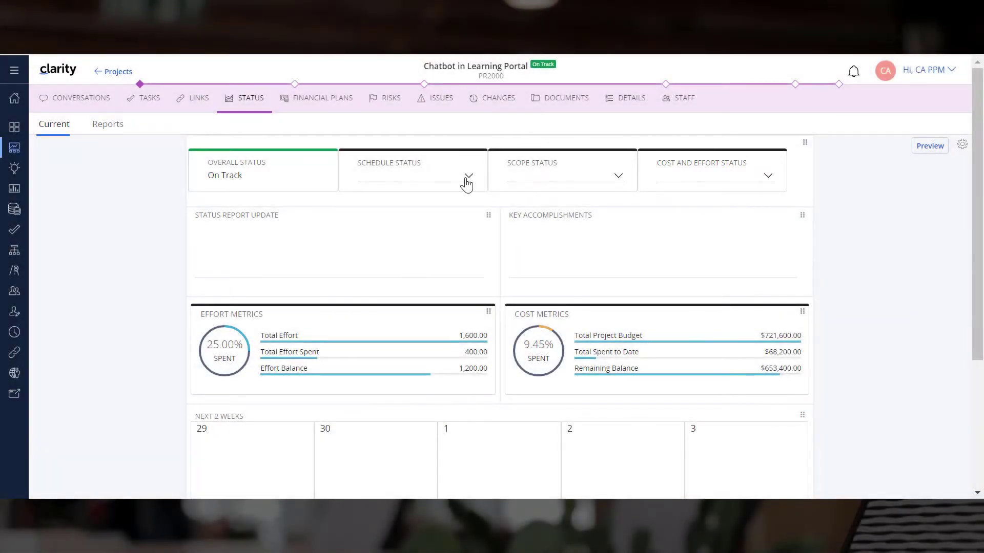
Set Schedule Status to On Track, and Scope and Cost and Effort Status to Needs Help
click(466, 182)
click(441, 206)
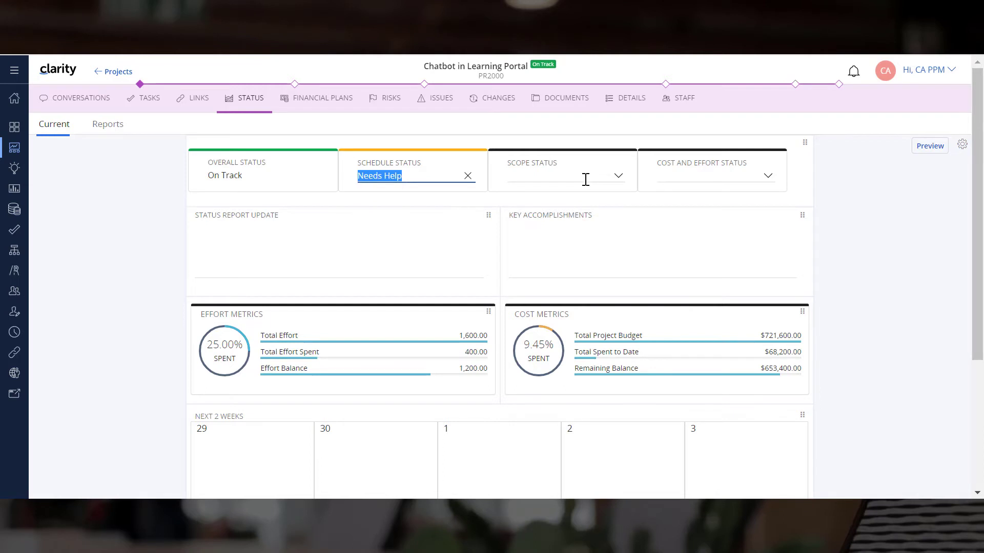
click(585, 179)
click(561, 222)
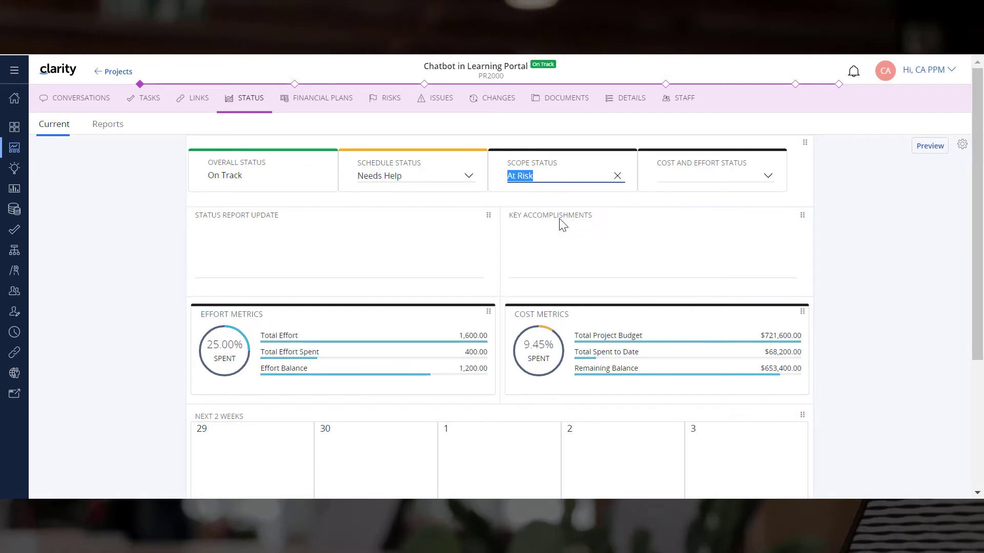
click(732, 176)
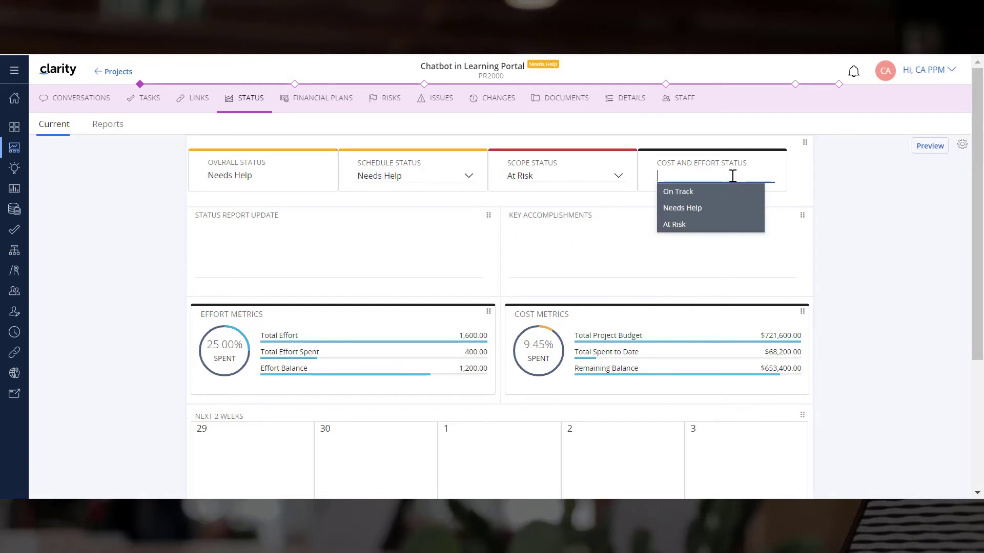
click(716, 207)
click(905, 268)
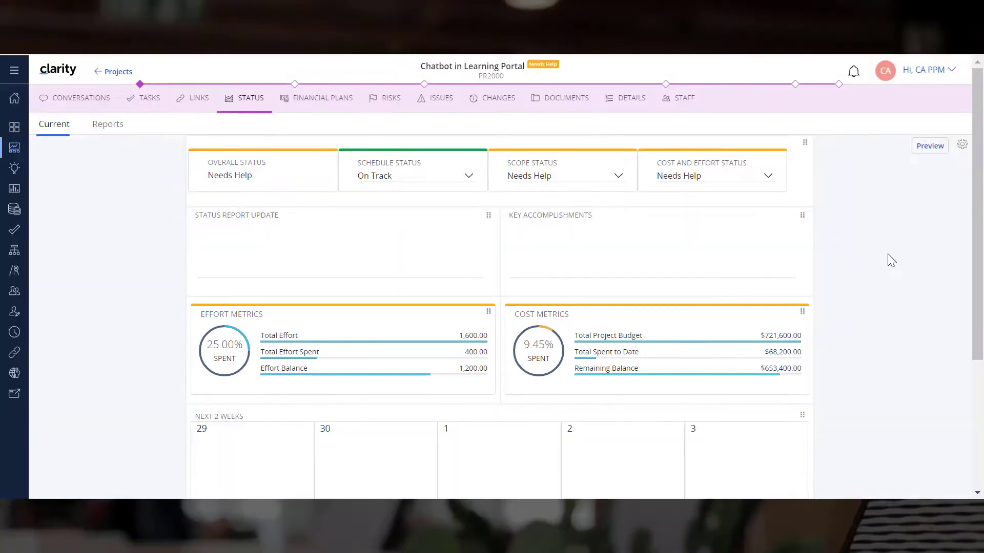
Write the update on technical issues affecting recruitment and scope, and the architects' finalized deployment accomplishments
click(266, 236)
text(Technical issues affected planned recruitment and therefore, the overall project scope. While this does not affect the completion of the project it may incur additional costs.)
click(646, 226)
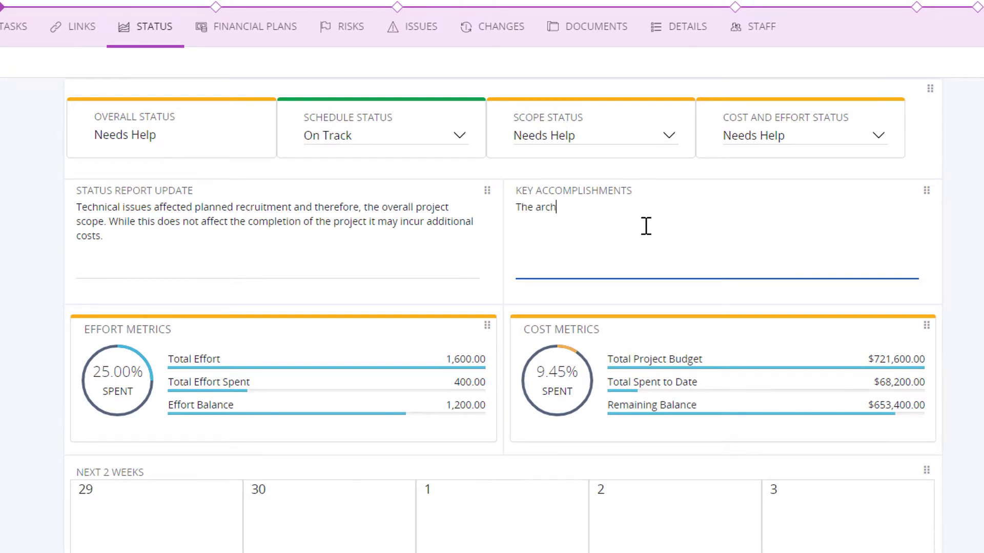
text(The architects managed to finalize the deployment details and validated it with the relevant team. The design sprint is complete and ready to be shared with teams.)
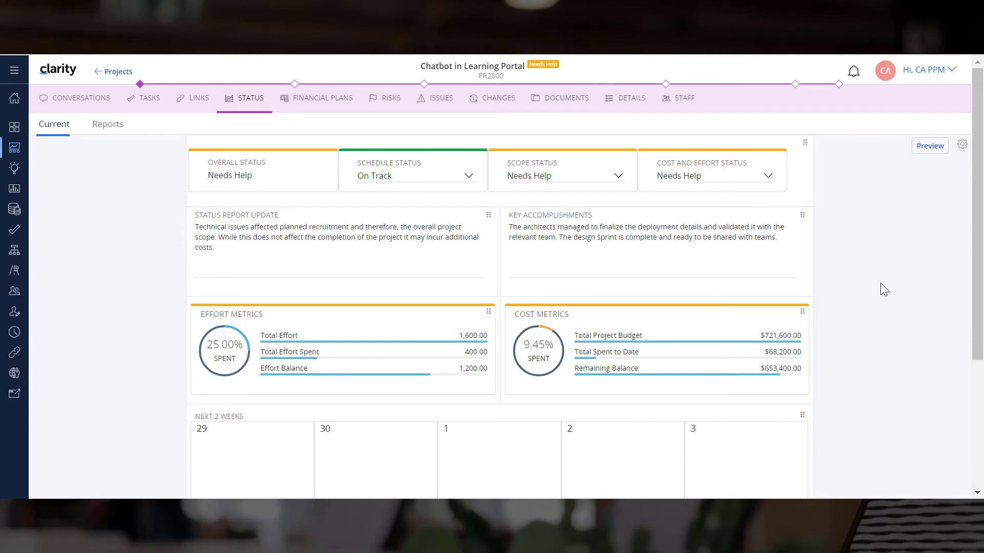
drag(973, 238, 981, 366)
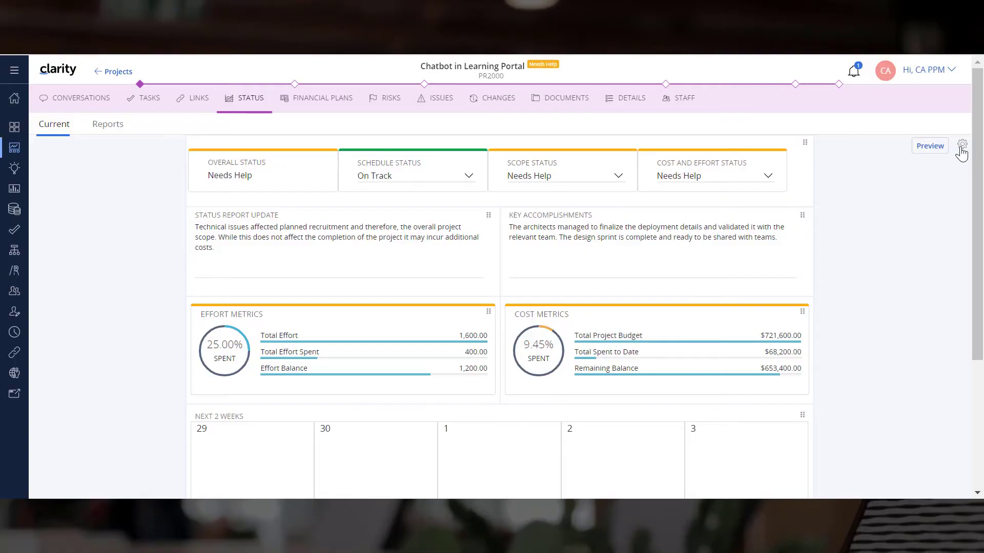
Add a Risks section to the status report and resize it to half width
click(962, 145)
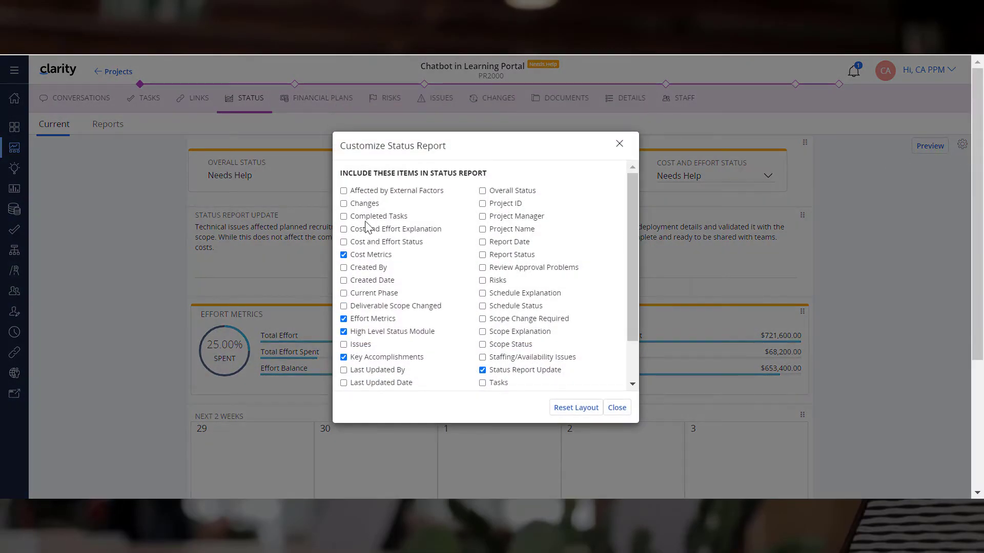
click(483, 281)
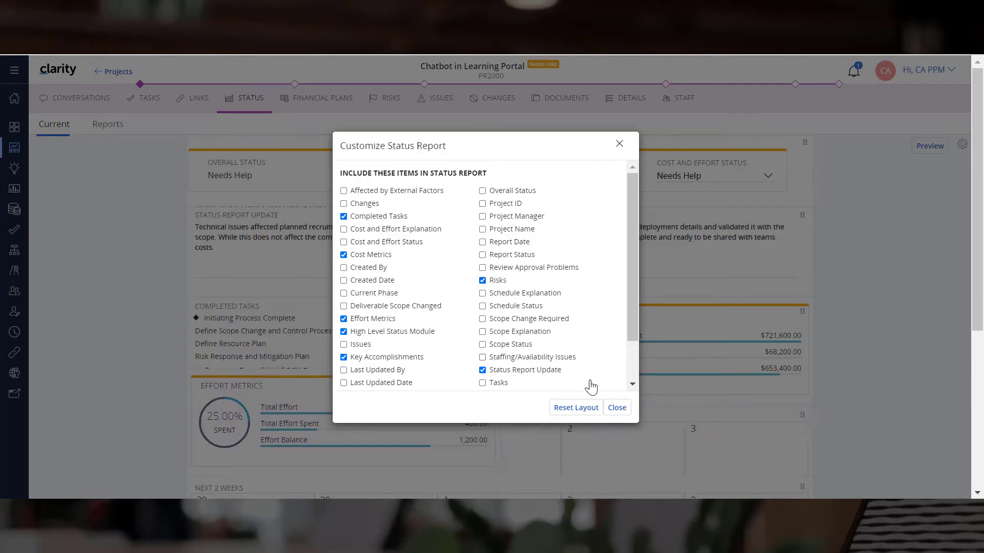
click(617, 408)
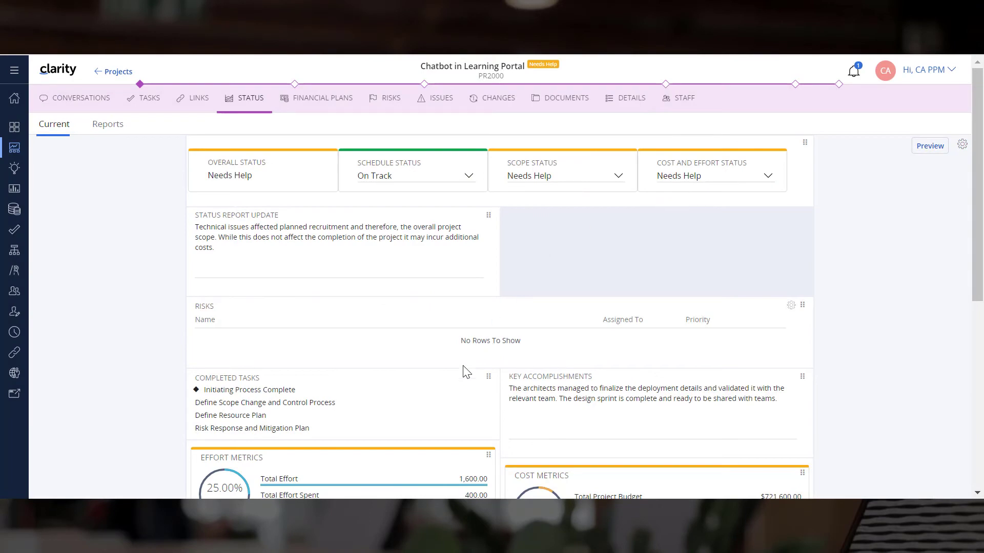
drag(811, 333, 496, 357)
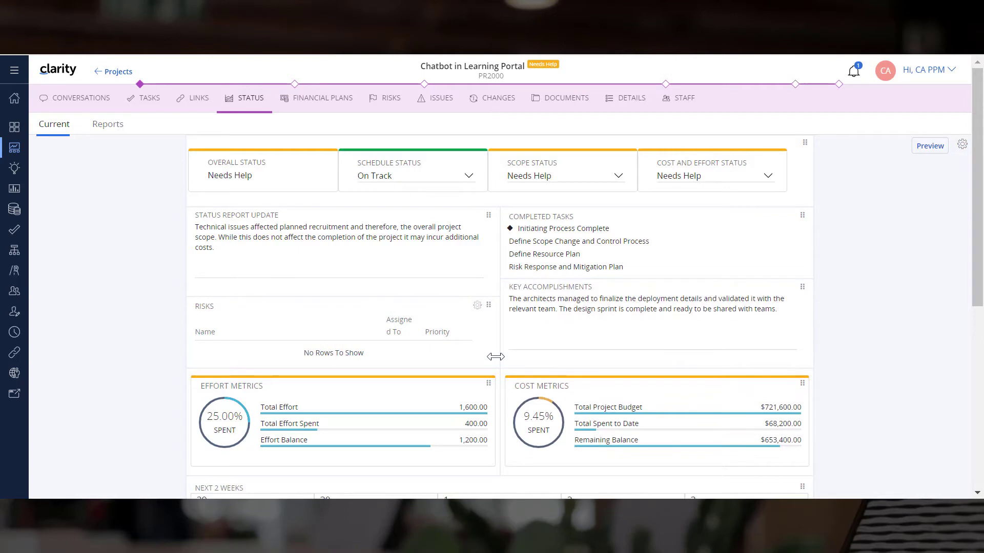
click(392, 106)
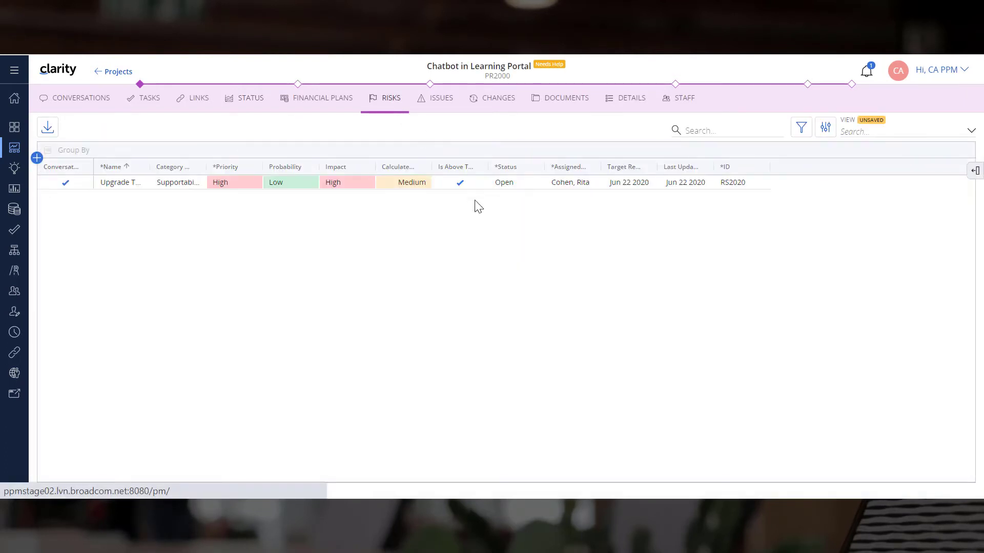
Add the Include in Status Reporting field to the Upgrade TO Latest Version risk's details
click(975, 219)
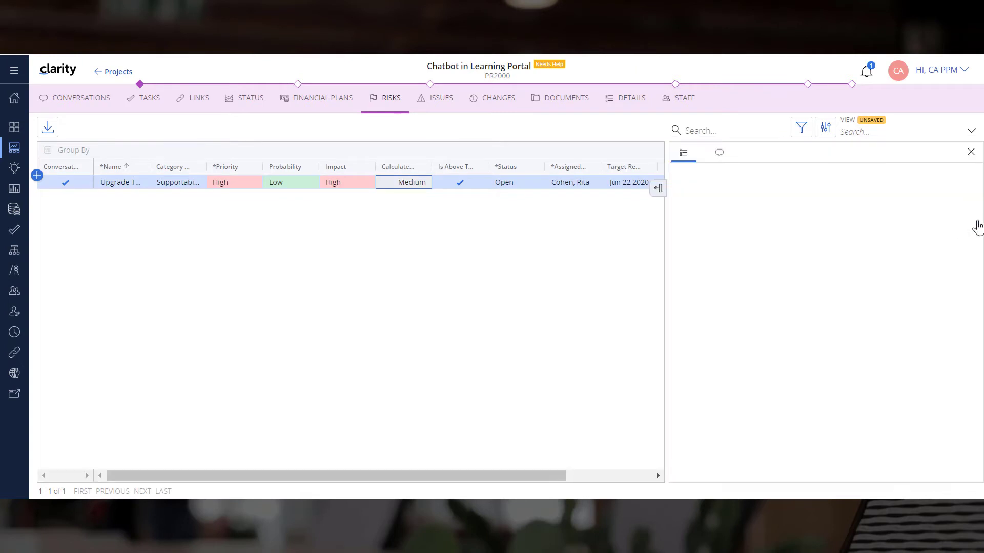
click(949, 174)
text(incl)
drag(597, 199, 902, 405)
click(960, 176)
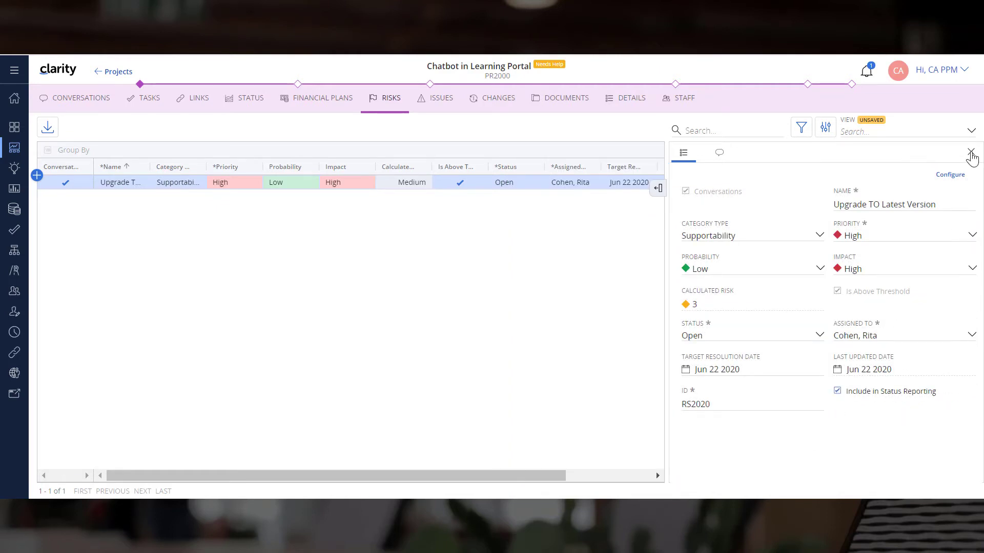
click(971, 154)
click(244, 99)
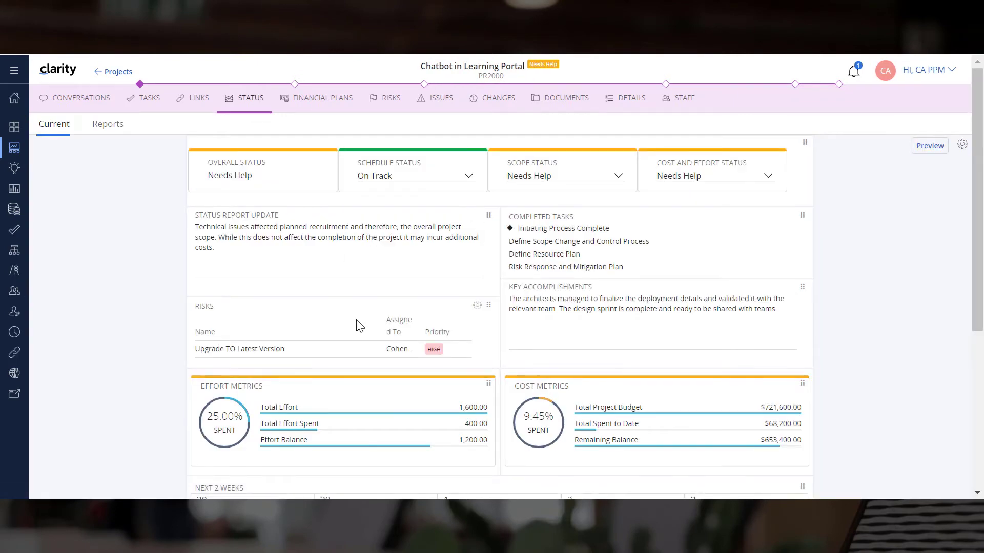
Show Assigned To, Description, Priority and Probability columns in the Risks widget at full width
click(477, 306)
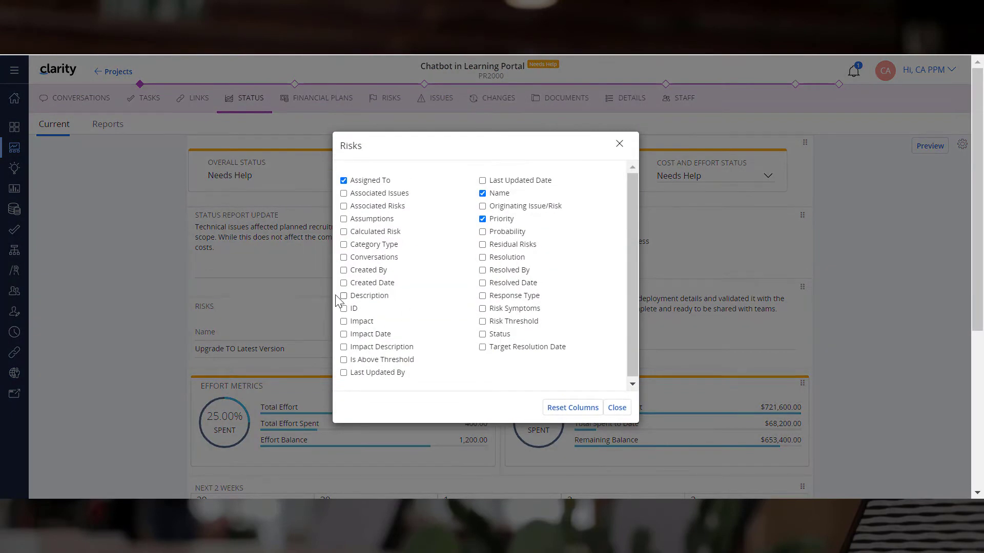
click(483, 232)
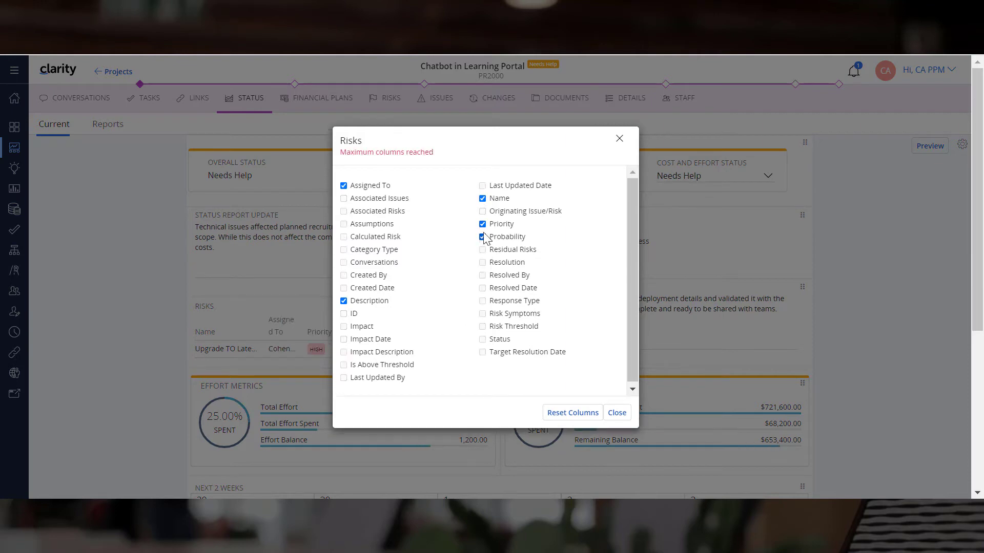
click(616, 413)
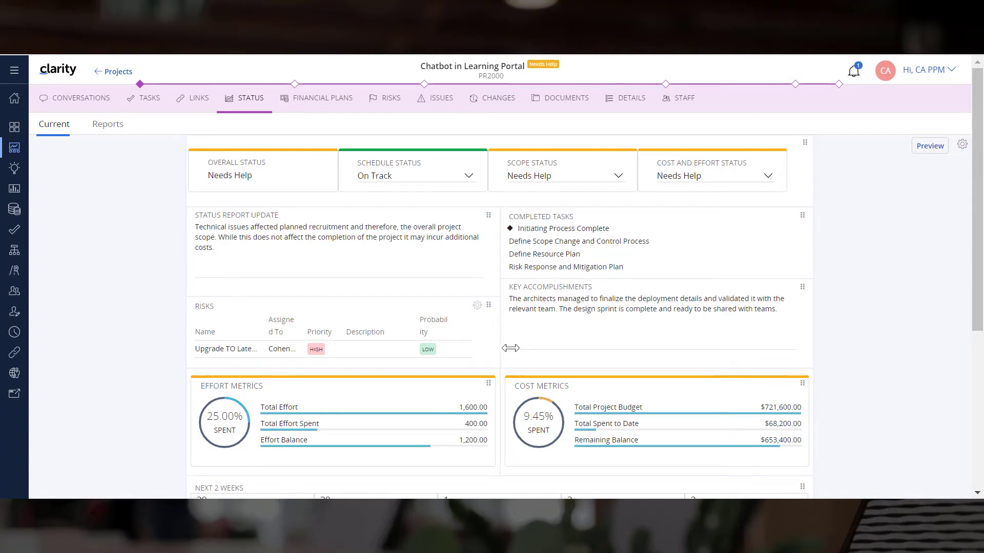
drag(496, 350, 792, 349)
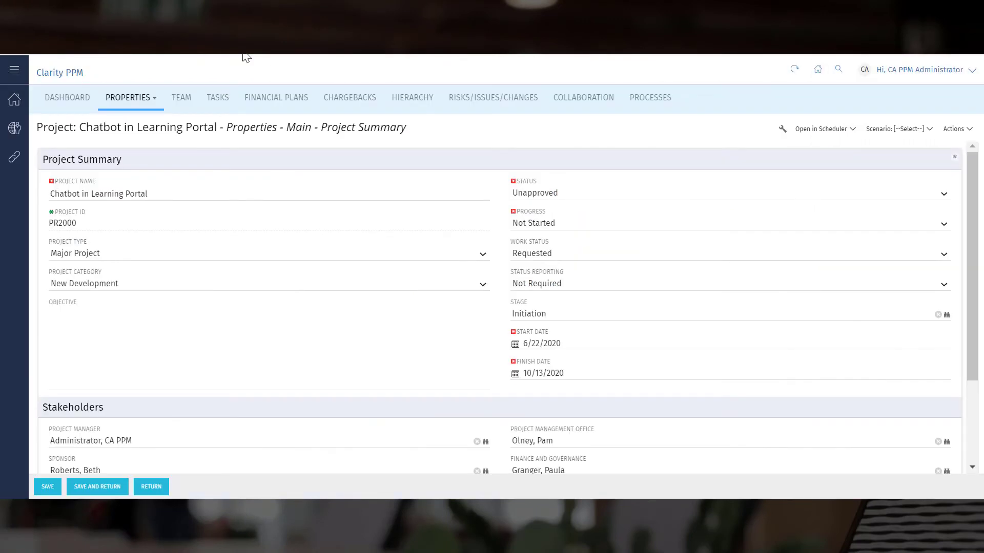
Create the String attribute Key Contributor (ID key_contributor, max size 20) on Status Report
mouse_move(14, 128)
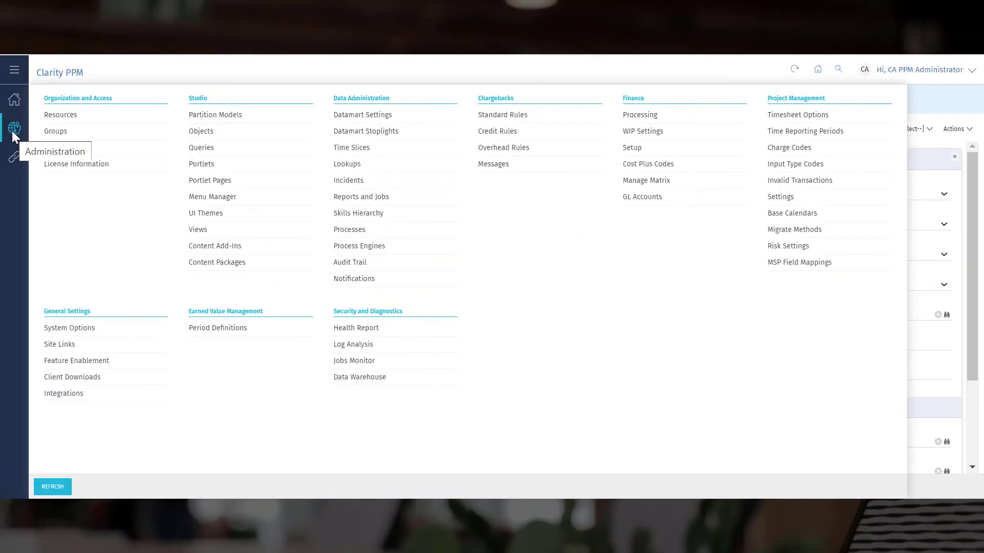
click(204, 133)
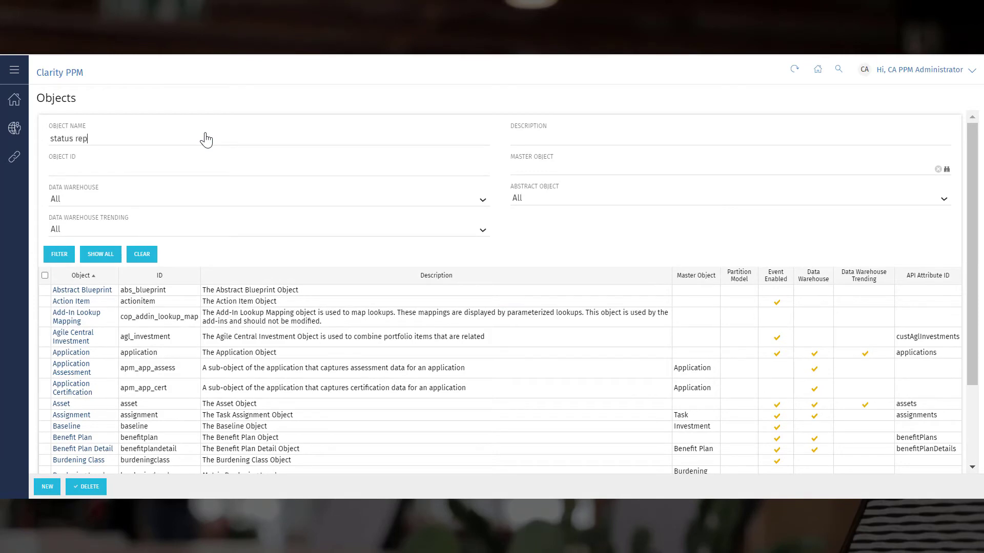
key(Return)
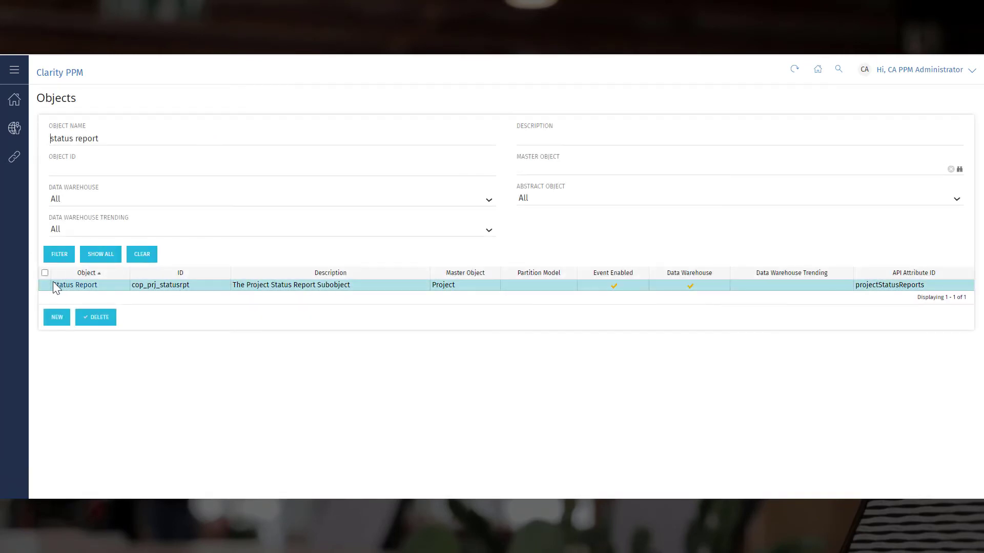
click(57, 287)
click(132, 104)
click(47, 487)
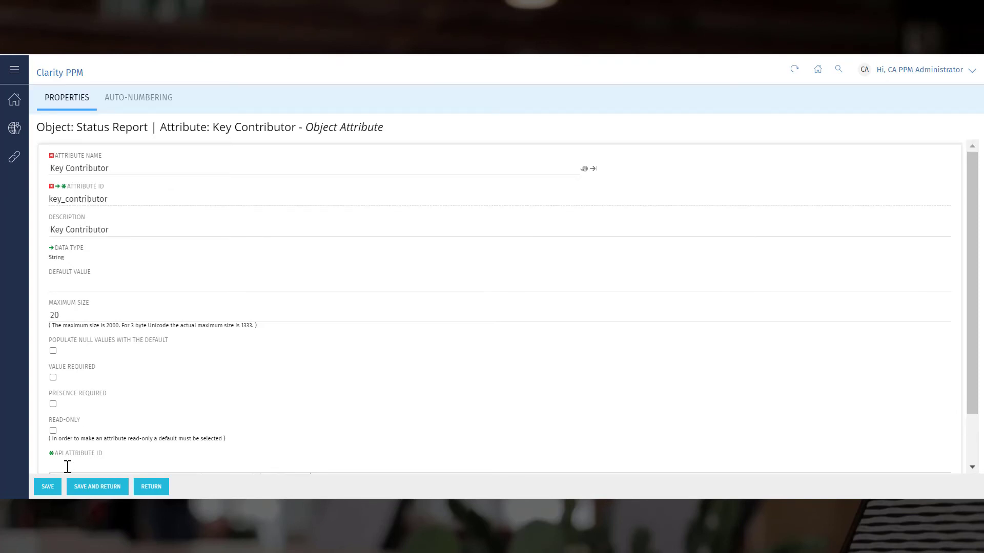
click(97, 487)
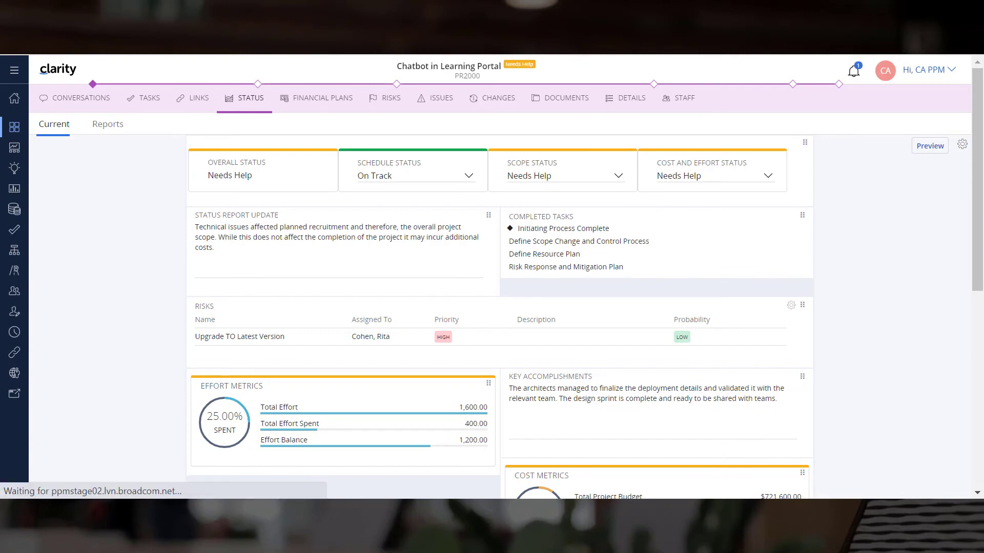
Enable the Key Contributor section on the status report and enter the contributor's name
click(962, 144)
click(617, 408)
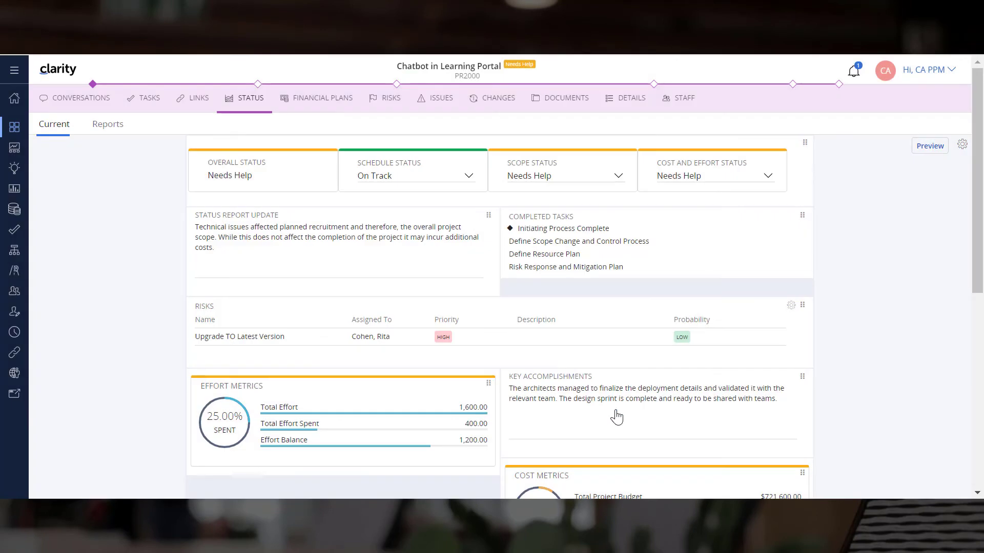
scroll(967, 256, down, 8)
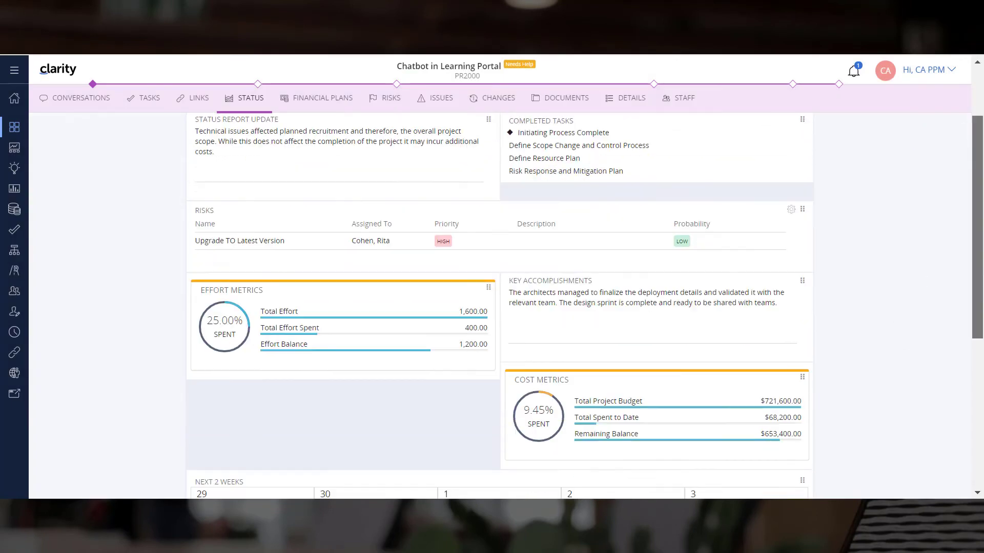
click(736, 484)
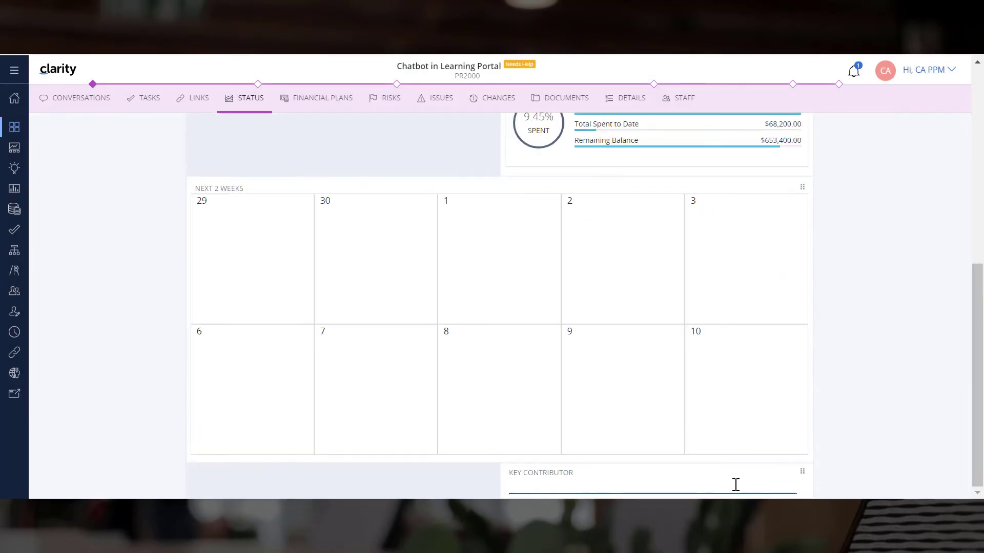
Return the Risks widget to half width and stretch Key Contributor to full width
scroll(942, 460, up, 8)
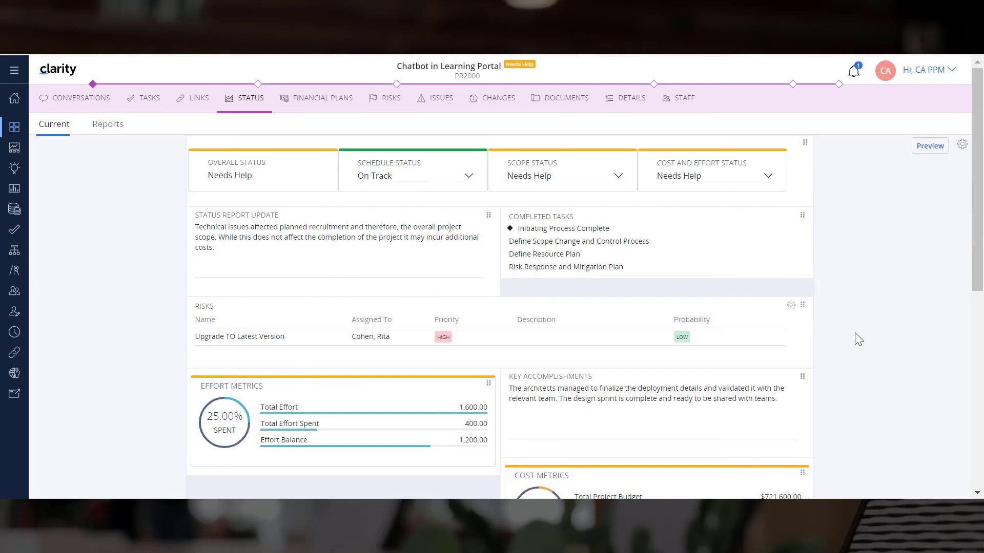
drag(808, 333, 488, 367)
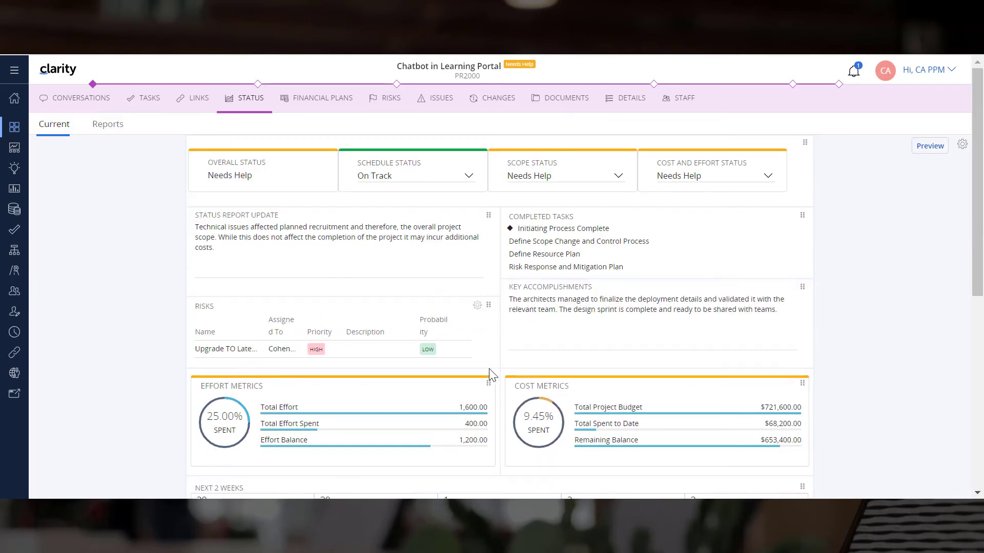
scroll(517, 498, down, 5)
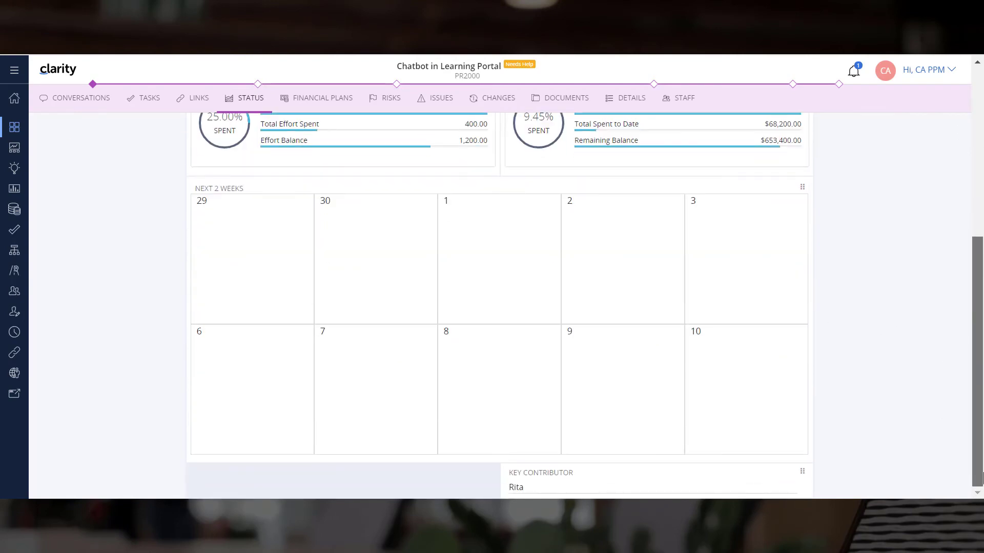
drag(499, 487, 187, 487)
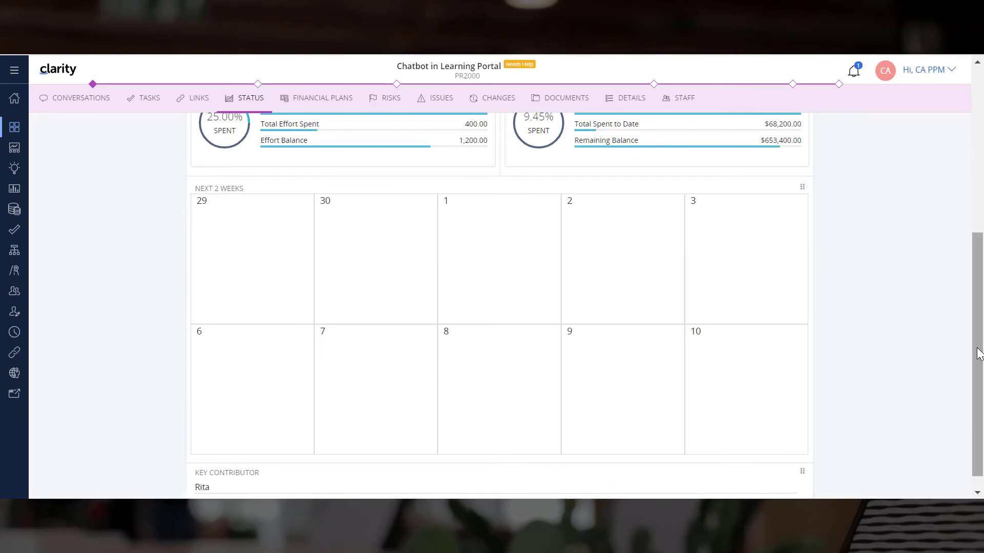
drag(979, 353, 932, 193)
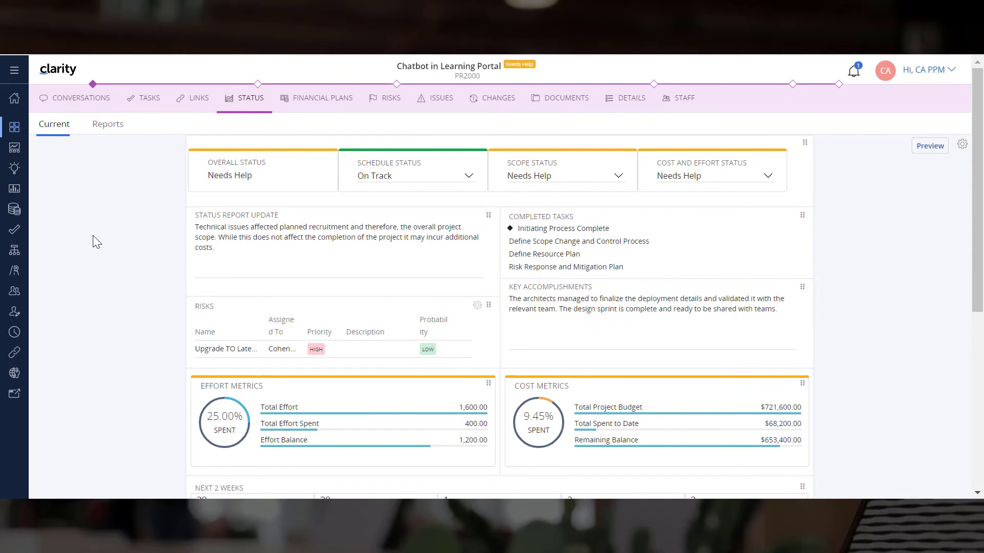
click(105, 125)
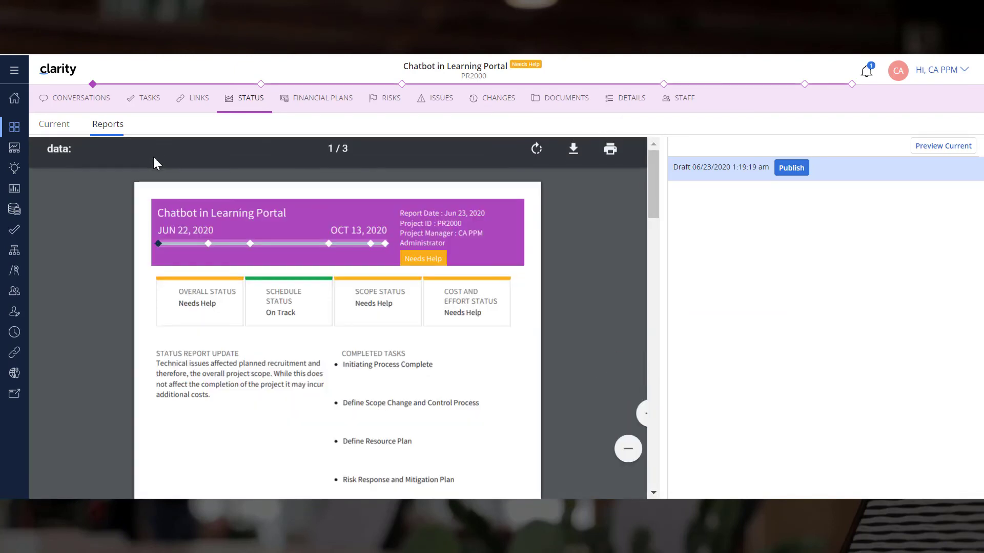
Publish the 06/23/2020 draft report as Final and start downloading it as a PDF
click(790, 168)
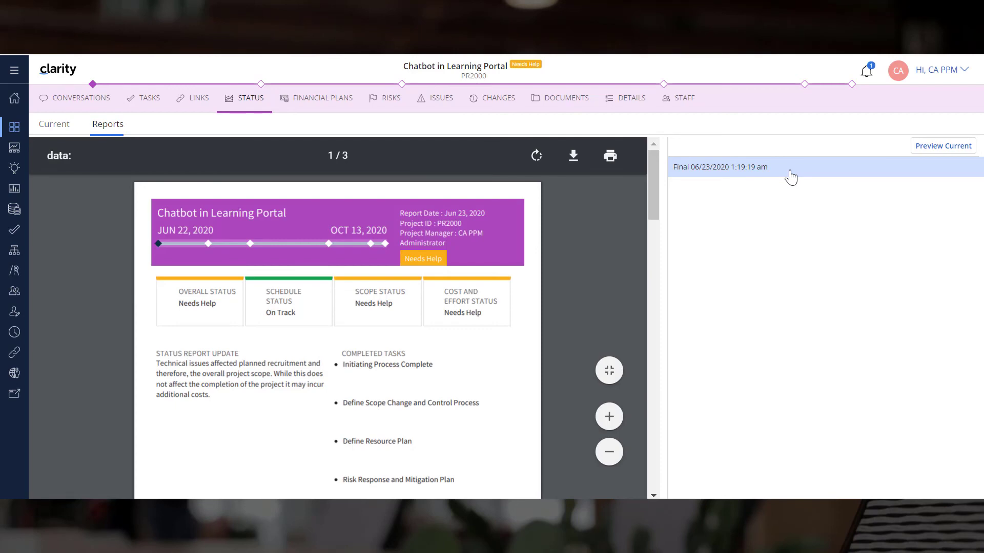
click(571, 153)
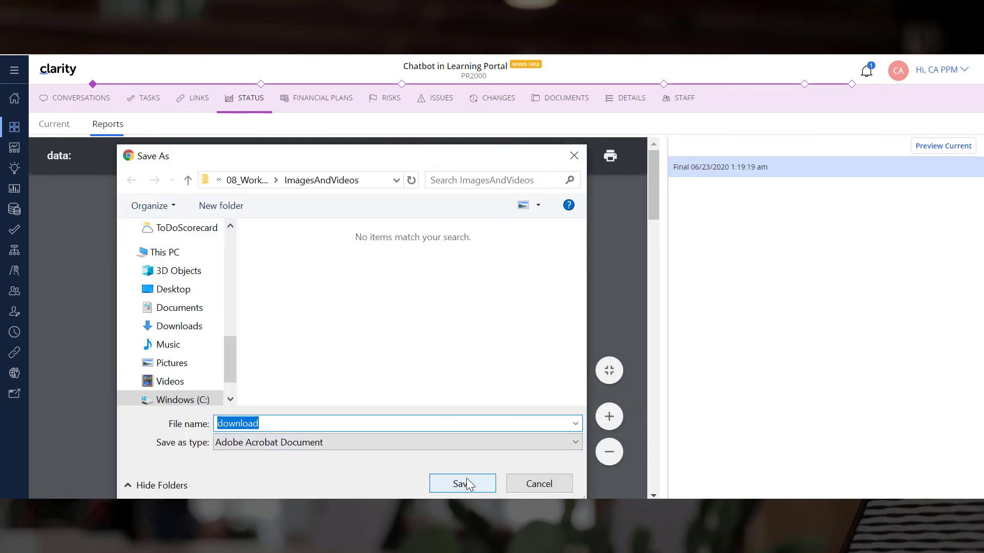